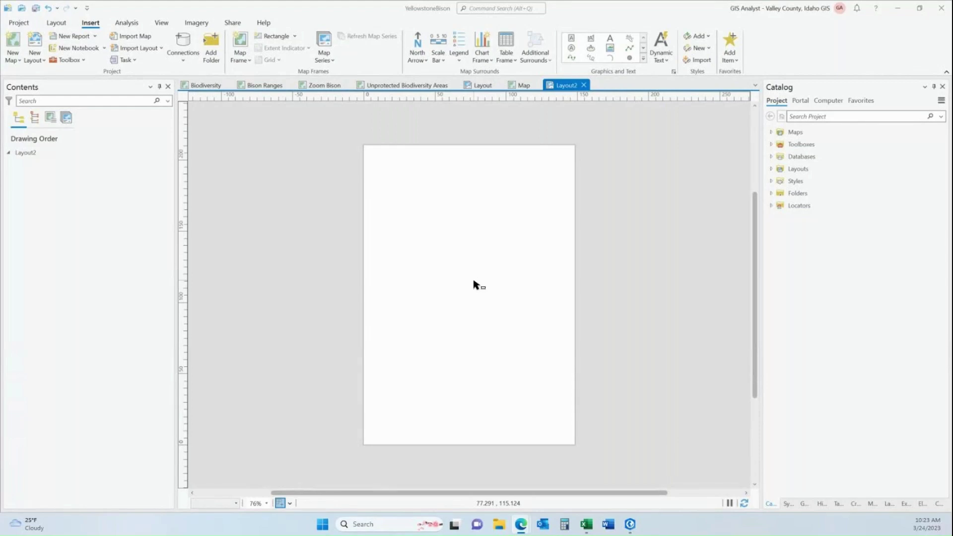
Open the Map Frame gallery on the Insert tab to list the project's maps for Layout2.
{"action": "left_click", "coordinate": [242, 62]}
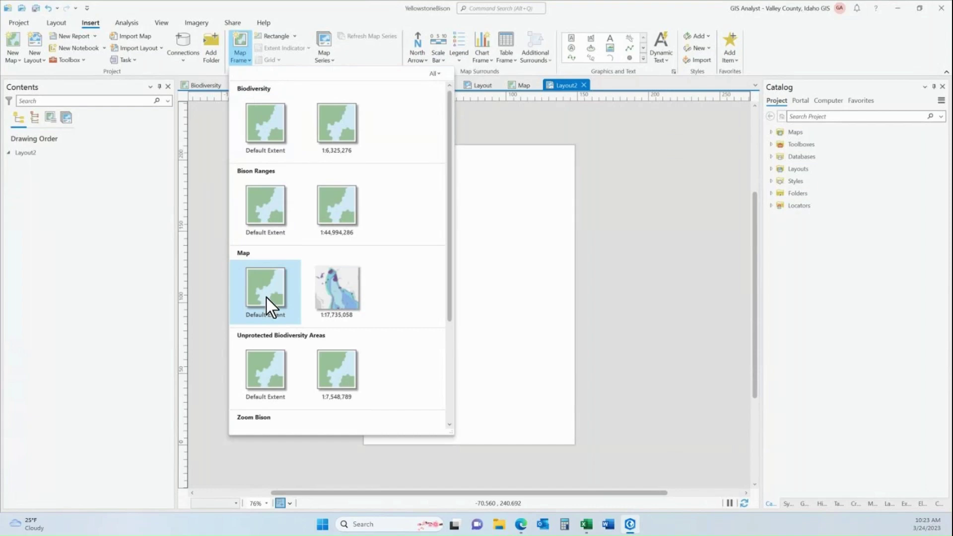
Place the Map at 1:17,735,058 as a rectangular frame across the top of Layout2.
{"action": "left_click", "coordinate": [344, 292]}
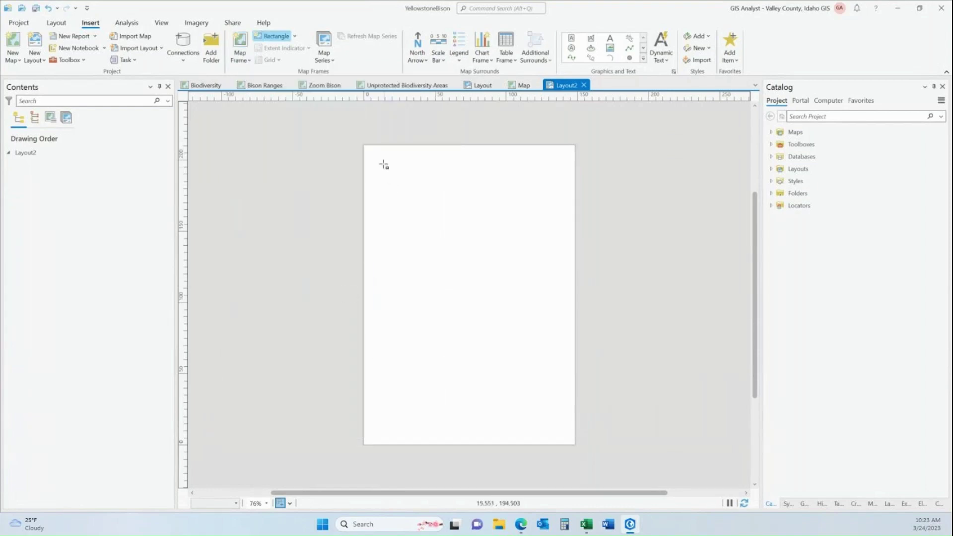
{"action": "left_click_drag", "start_coordinate": [377, 155], "coordinate": [559, 256]}
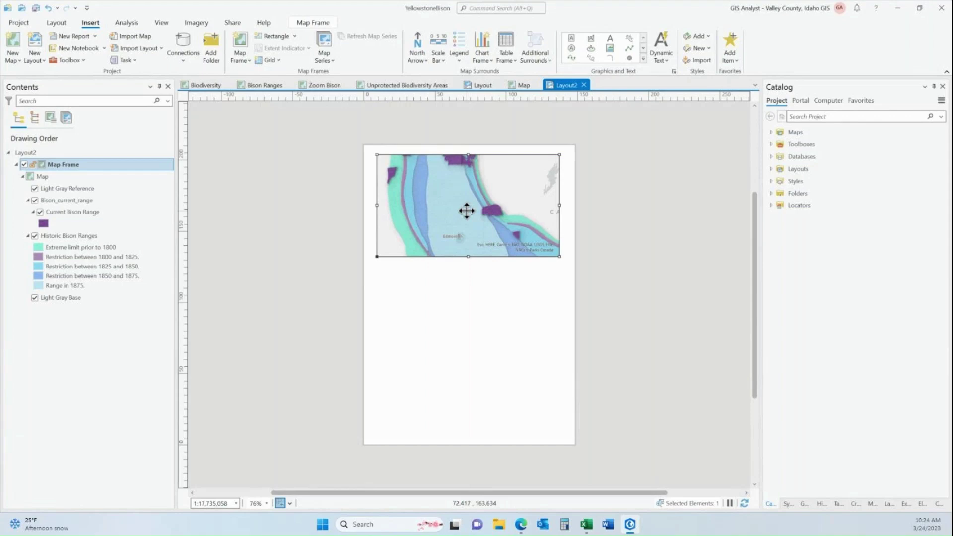
Delete the rectangular frame, then pick Map again with Circle as the frame shape.
{"action": "key", "text": "Delete"}
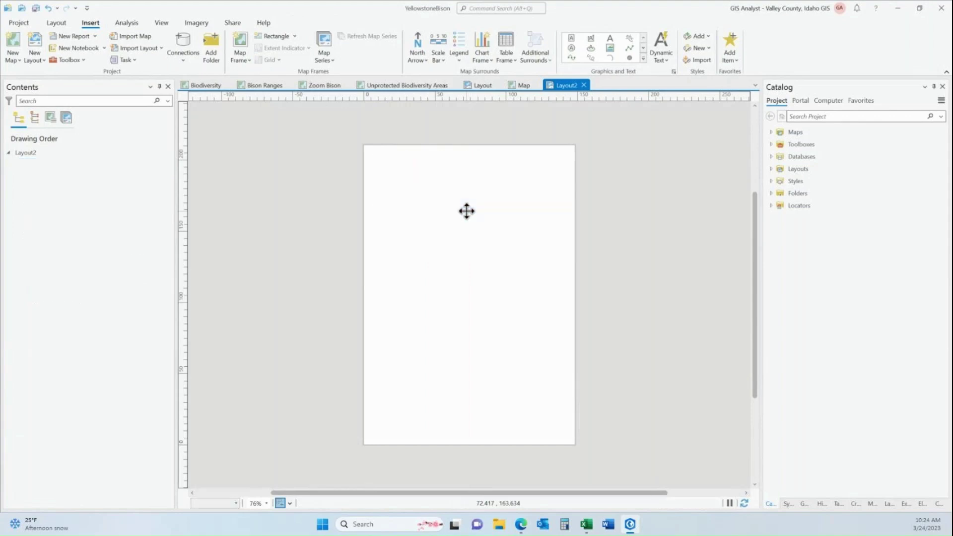
{"action": "left_click", "coordinate": [239, 60]}
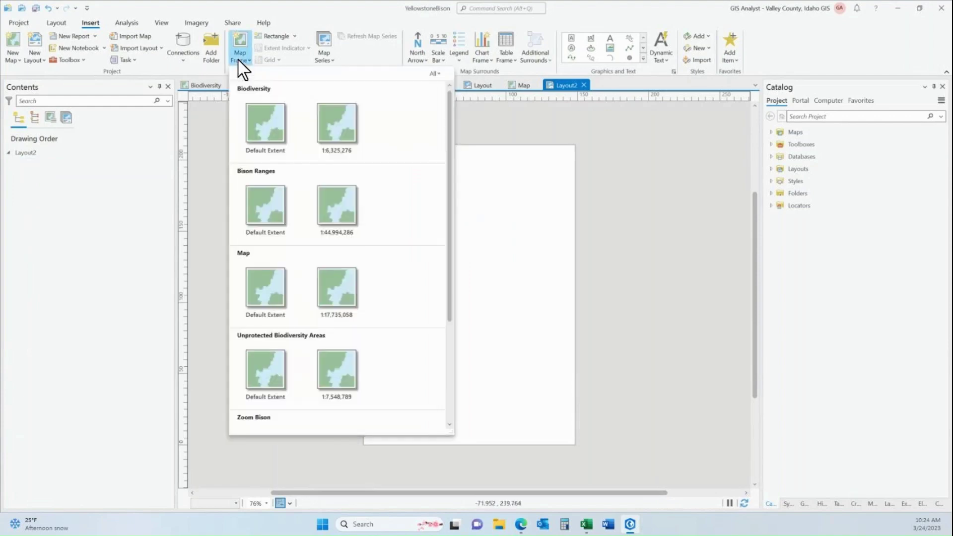
{"action": "left_click", "coordinate": [336, 292]}
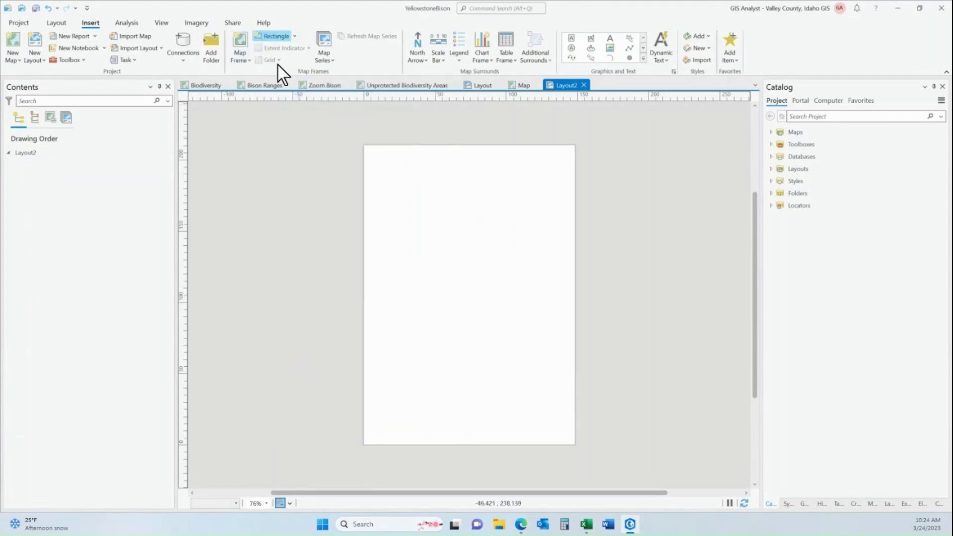
{"action": "left_click", "coordinate": [295, 36]}
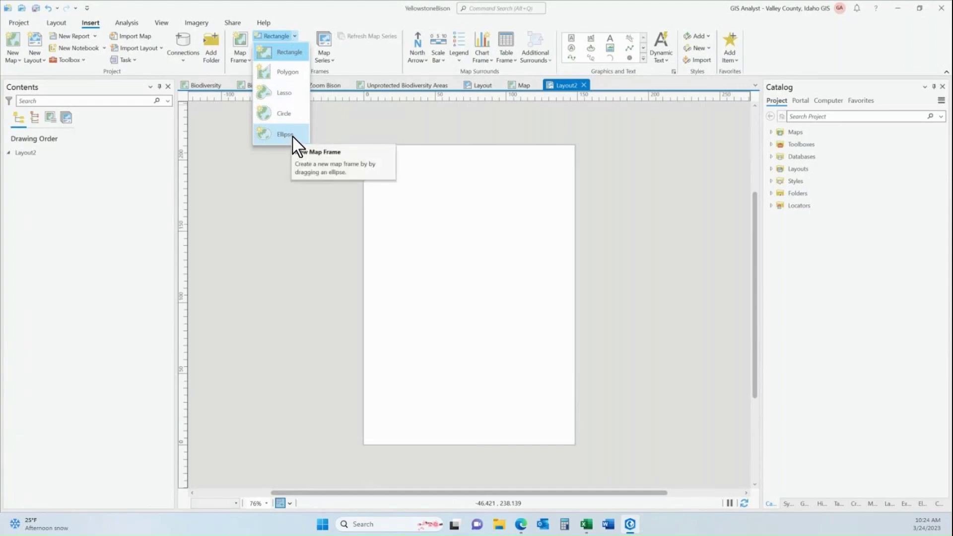
{"action": "left_click", "coordinate": [284, 114]}
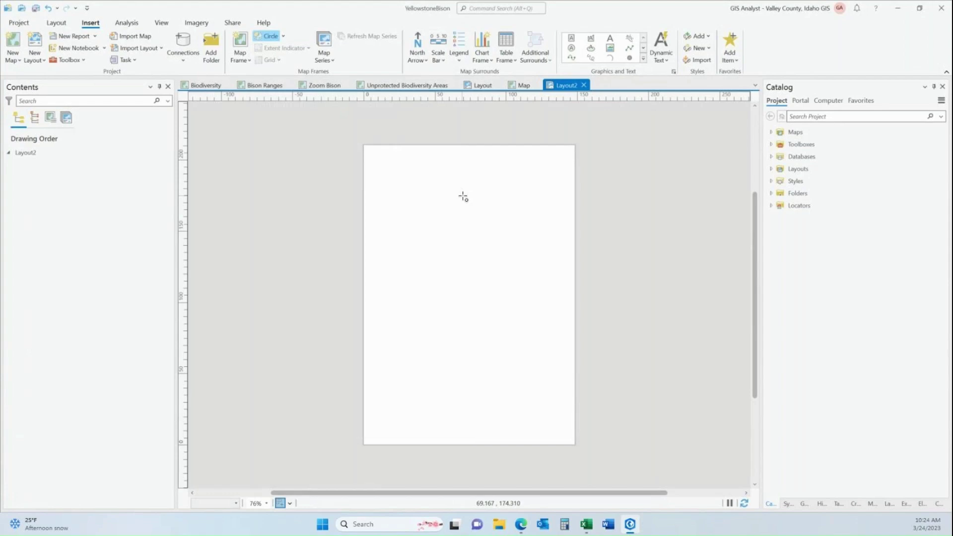
Draw a circular bison-range map frame near the page top, then move and enlarge it.
{"action": "left_click_drag", "start_coordinate": [462, 196], "coordinate": [487, 247]}
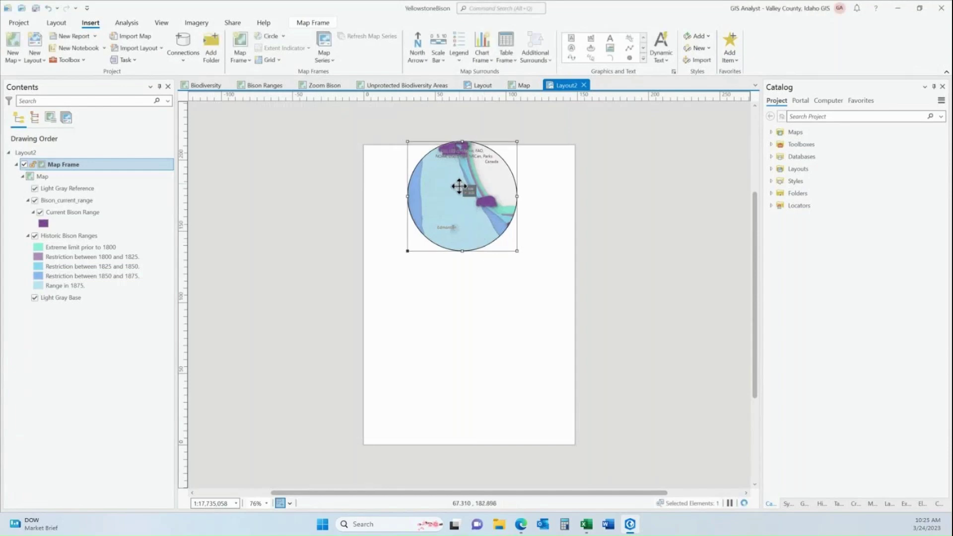
{"action": "left_click_drag", "start_coordinate": [458, 186], "coordinate": [461, 226]}
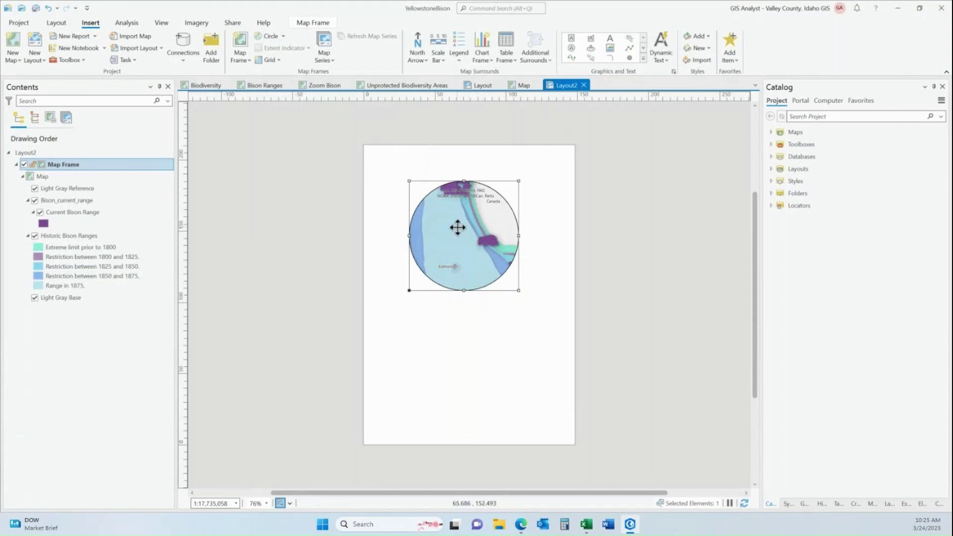
{"action": "left_click_drag", "start_coordinate": [518, 290], "coordinate": [547, 319]}
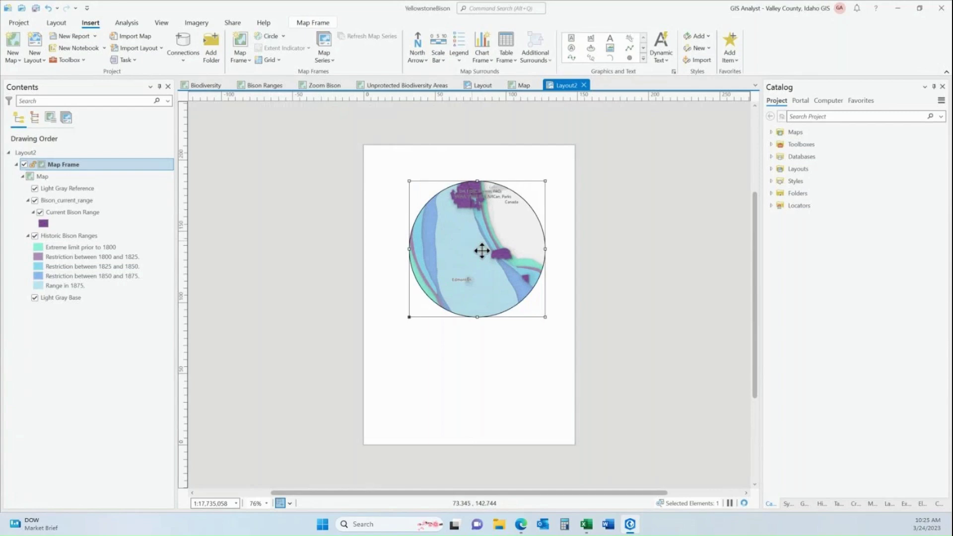
{"action": "mouse_move", "coordinate": [483, 249]}
{"action": "left_mouse_down"}
{"action": "mouse_move", "coordinate": [453, 248]}
{"action": "mouse_move", "coordinate": [469, 244]}
{"action": "left_mouse_up"}
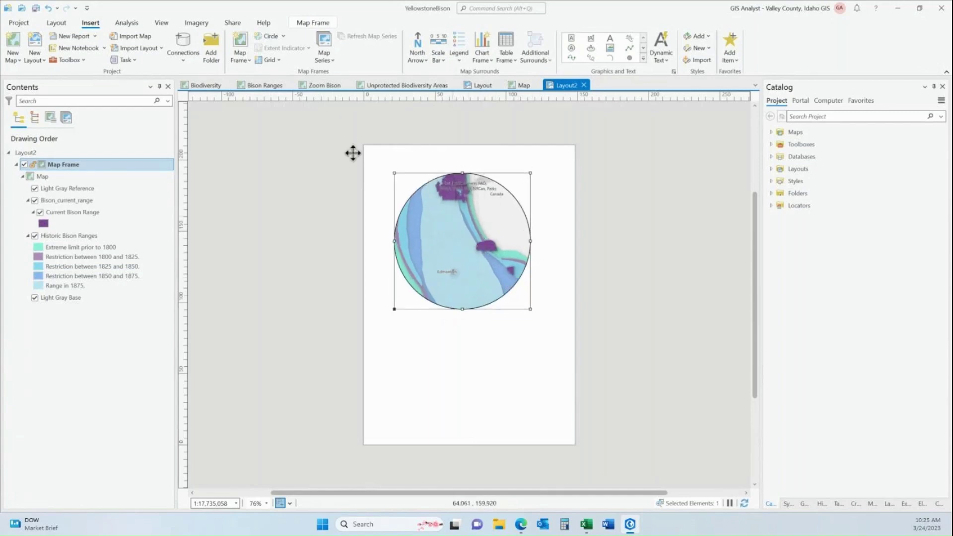
Add vertices to the circle's outline and pull the right-edge vertex inward, forming a notched 82.52 × 90.55 mm shape.
{"action": "left_click", "coordinate": [318, 23]}
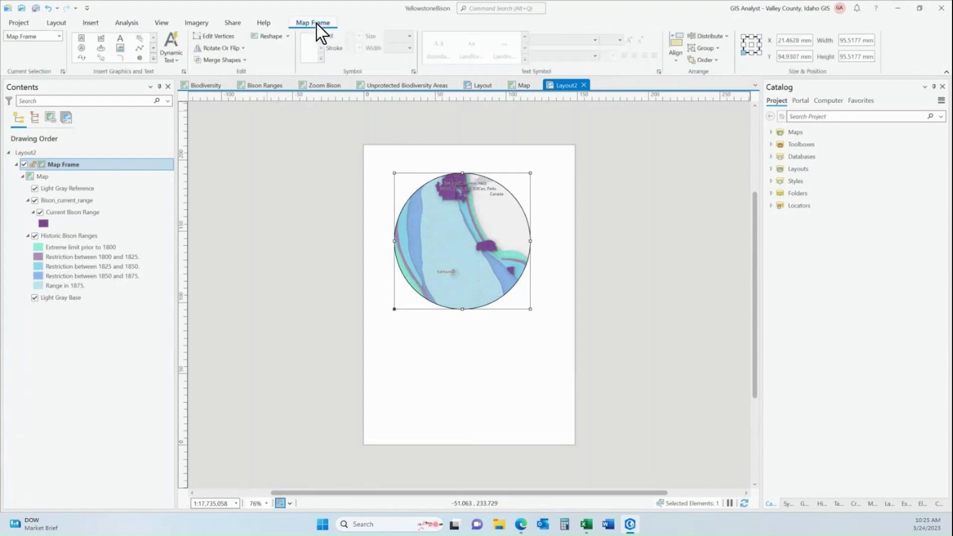
{"action": "left_click", "coordinate": [216, 37]}
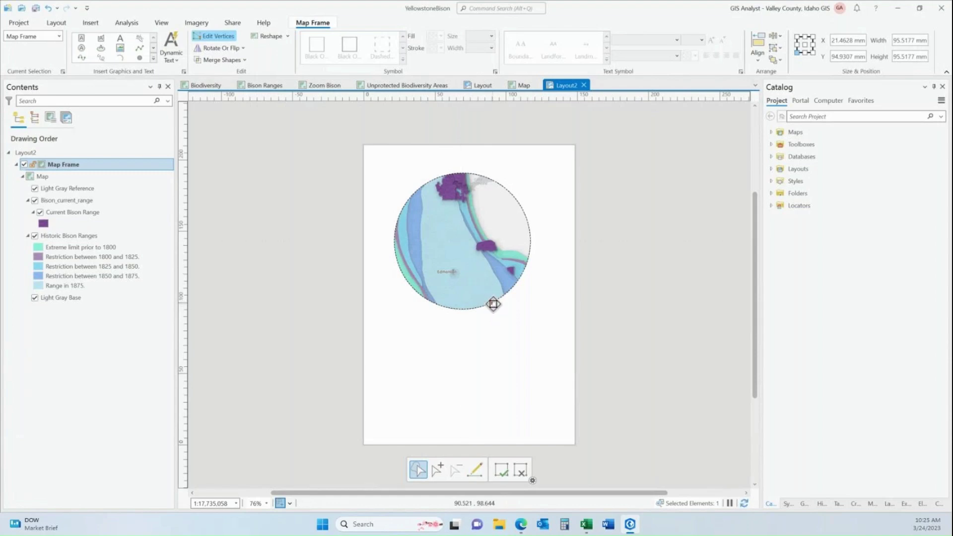
{"action": "left_click", "coordinate": [491, 304]}
{"action": "right_click", "coordinate": [419, 192]}
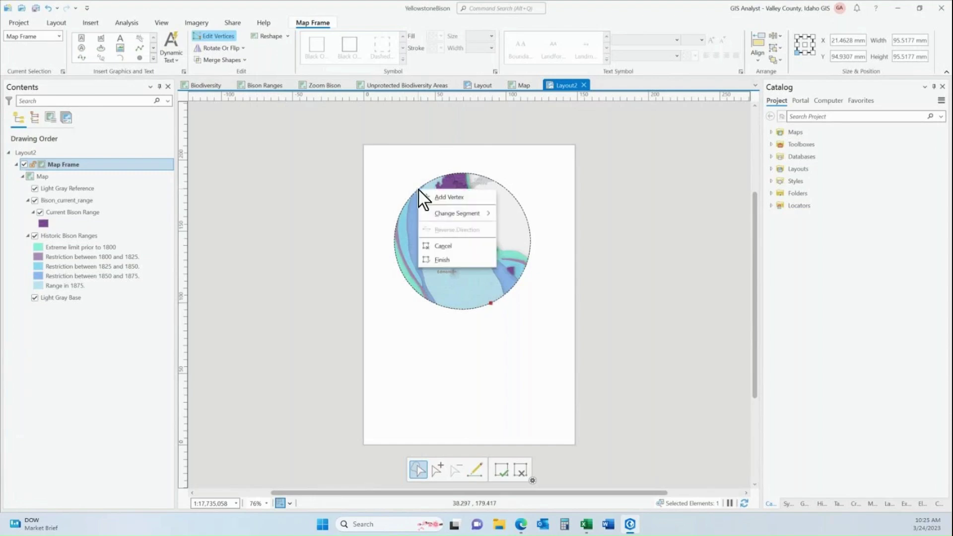
{"action": "left_click", "coordinate": [442, 197]}
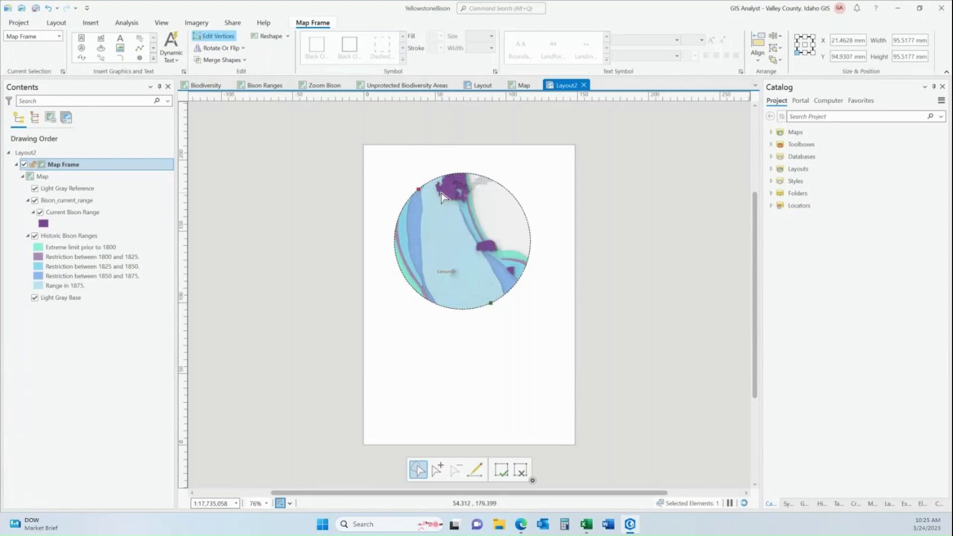
{"action": "right_click", "coordinate": [519, 206]}
{"action": "left_click", "coordinate": [527, 205]}
{"action": "left_click_drag", "start_coordinate": [519, 202], "coordinate": [477, 234]}
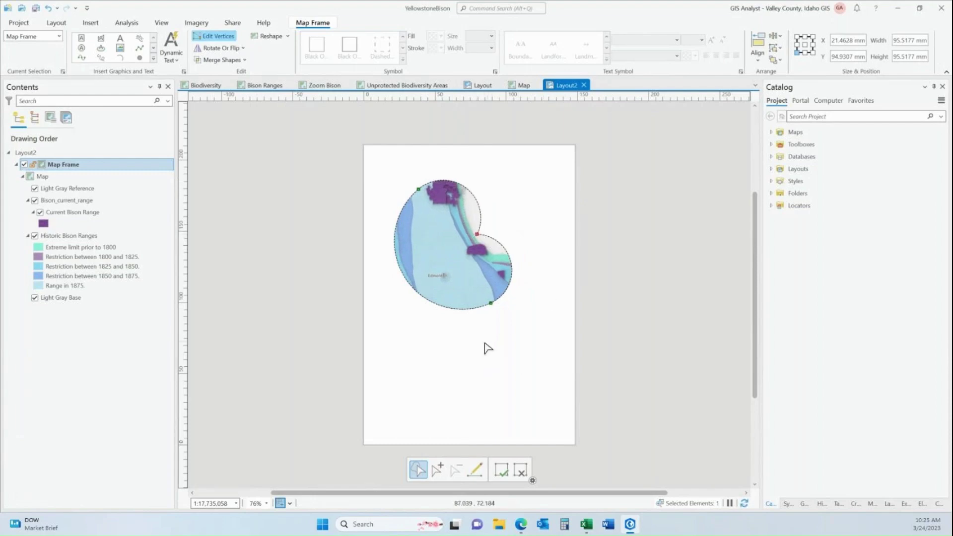
{"action": "key", "text": "F2"}
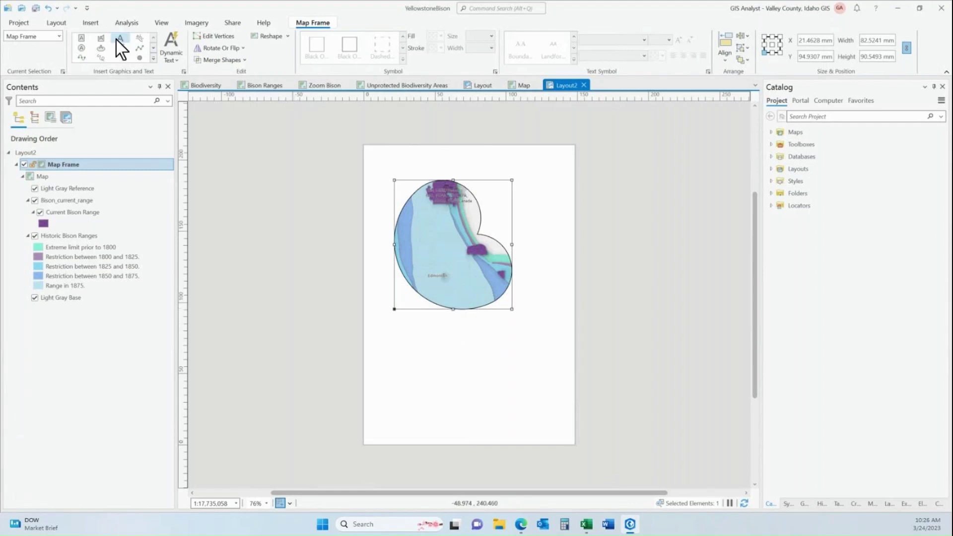
Undo the notch and reshape the frame into a 95.52 × 95.52 mm diamond polygon.
{"action": "left_click", "coordinate": [49, 8]}
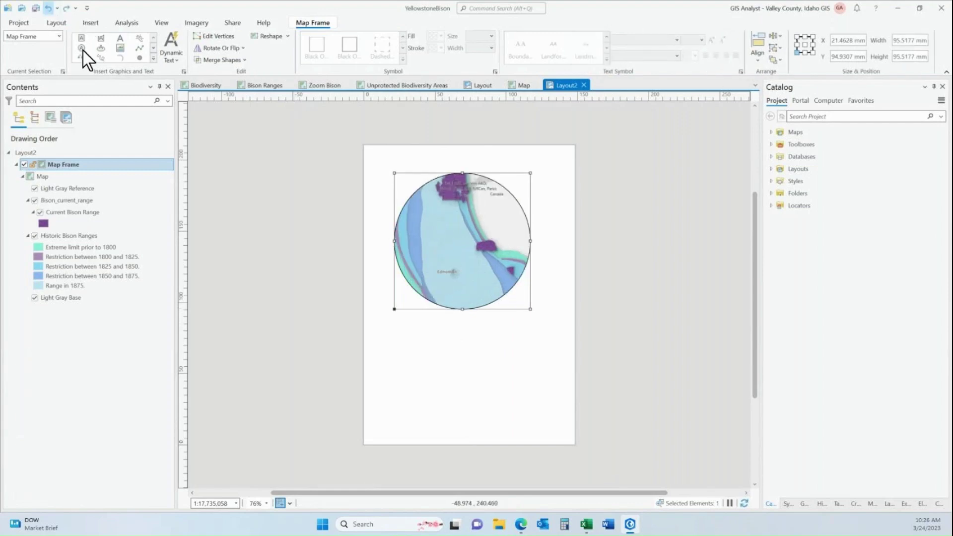
{"action": "left_click", "coordinate": [290, 36]}
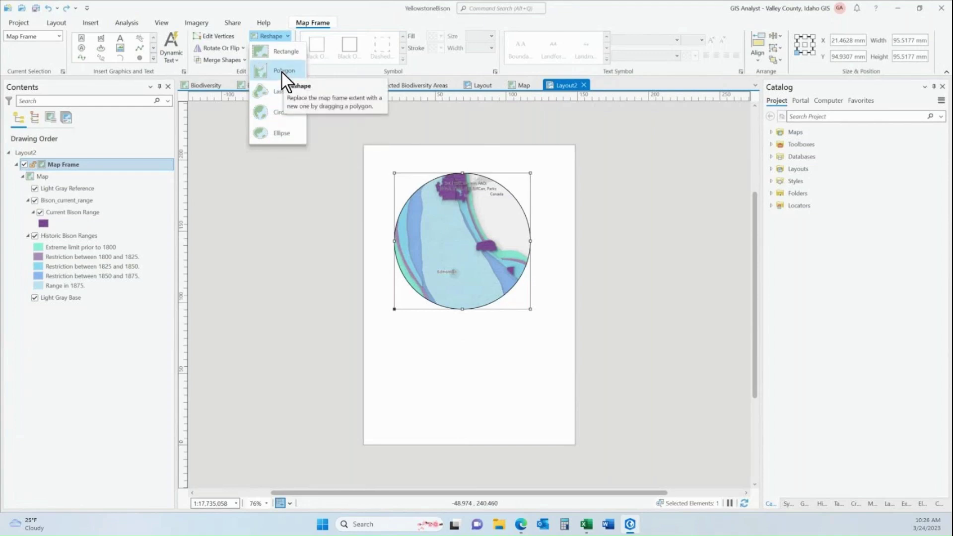
{"action": "left_click", "coordinate": [280, 75]}
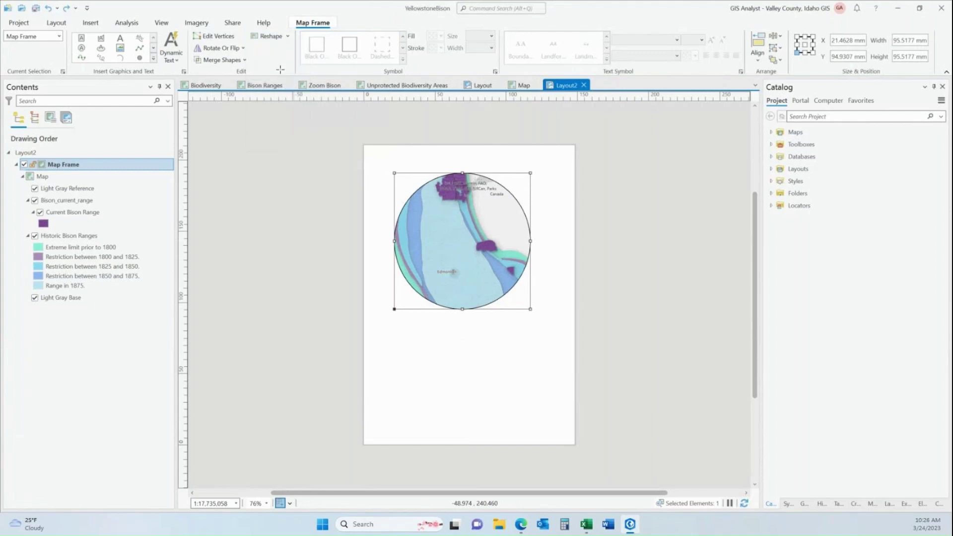
{"action": "left_click", "coordinate": [395, 241]}
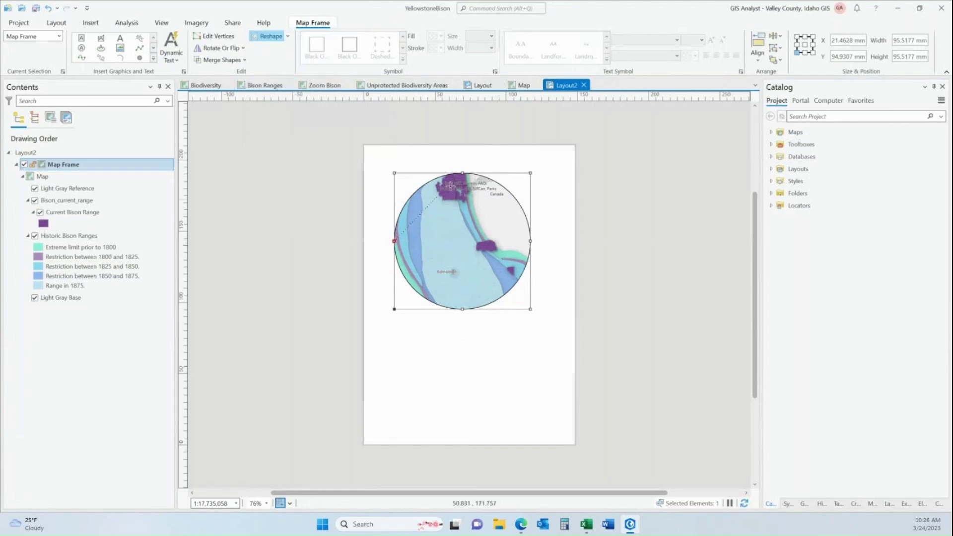
{"action": "left_click", "coordinate": [462, 173]}
{"action": "left_click", "coordinate": [530, 242]}
{"action": "double_click", "coordinate": [463, 310]}
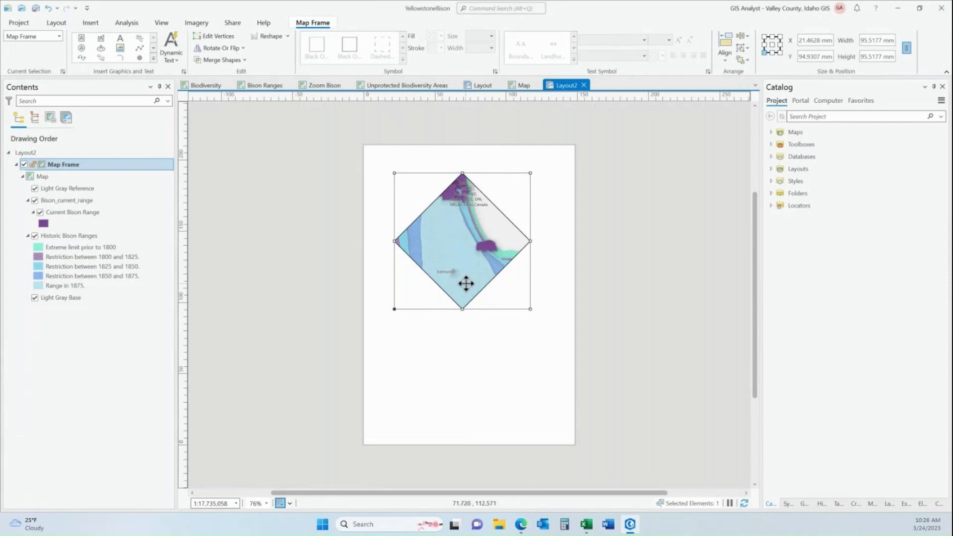
Add a vertex on the diamond's upper-left edge and drag it out to a corner, making 99.37 × 99.37 mm.
{"action": "left_click", "coordinate": [219, 36]}
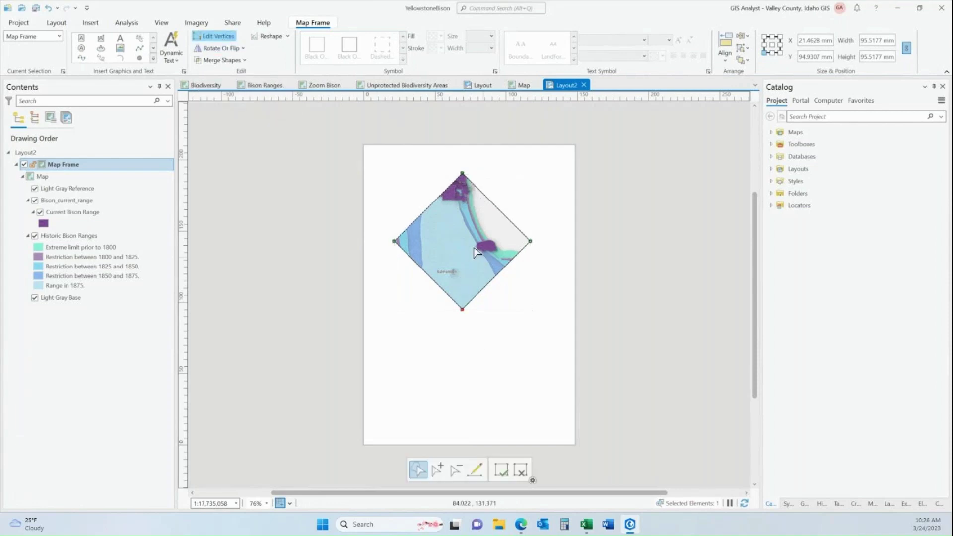
{"action": "right_click", "coordinate": [430, 205]}
{"action": "left_click", "coordinate": [436, 209]}
{"action": "left_click_drag", "start_coordinate": [431, 204], "coordinate": [390, 168]}
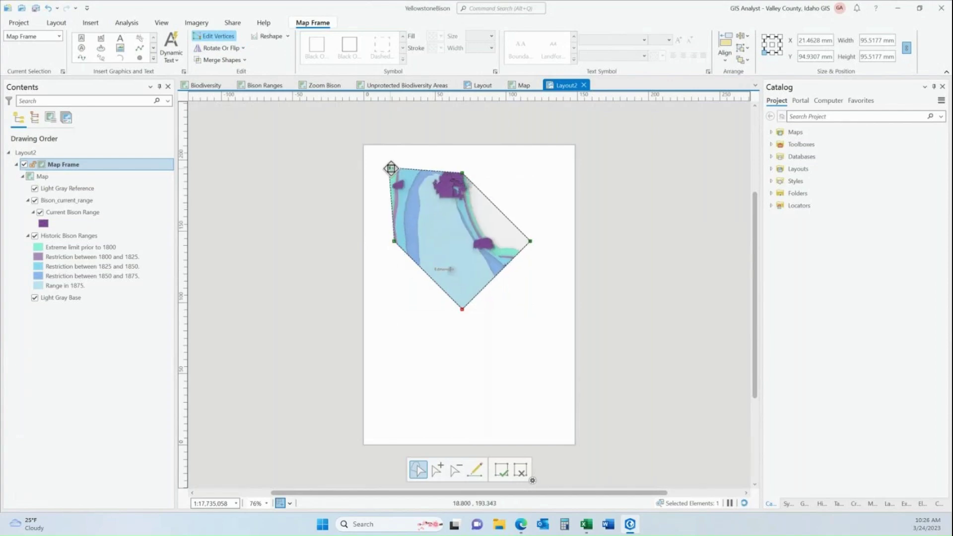
{"action": "left_click", "coordinate": [439, 349]}
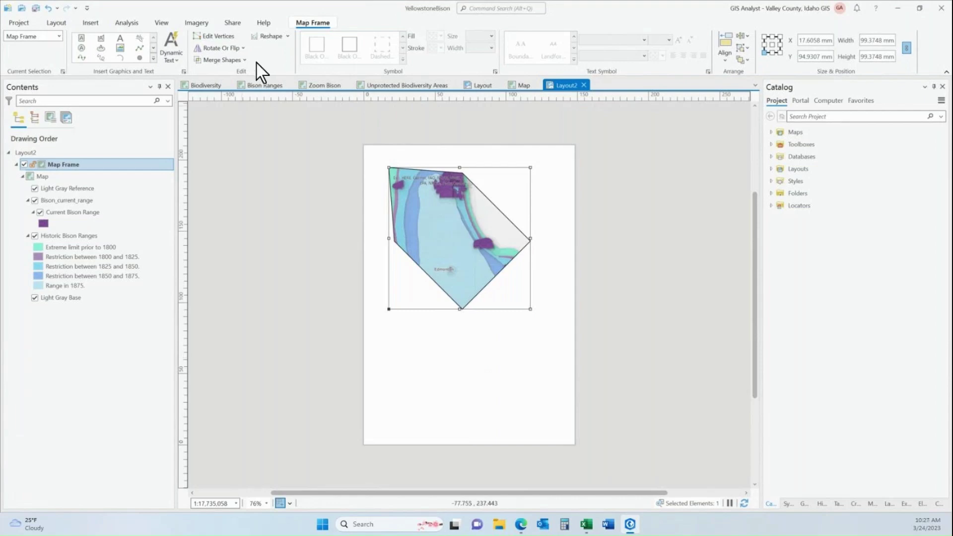
Redraw the frame as a freehand lasso outline covering most of the page, 121.62 × 181.97 mm.
{"action": "left_click", "coordinate": [286, 38]}
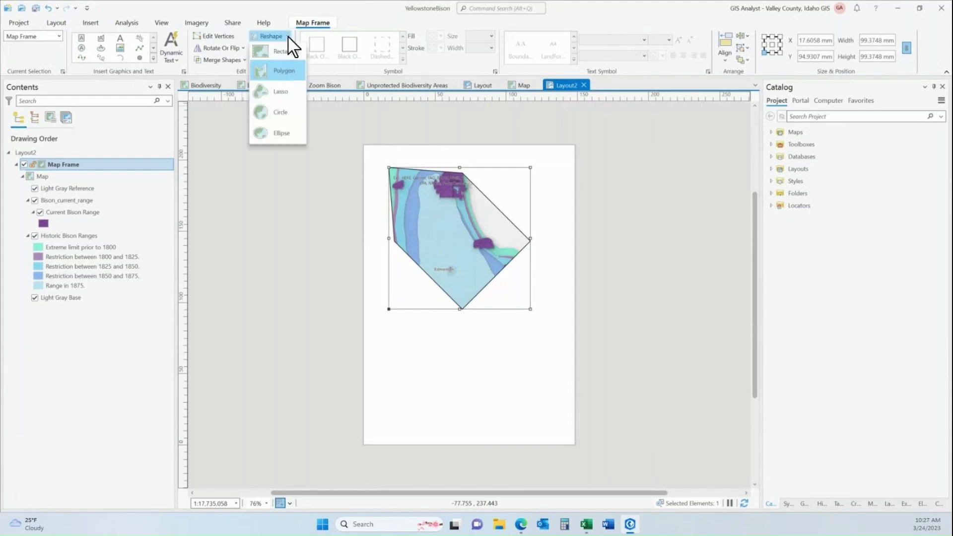
{"action": "left_click", "coordinate": [281, 93]}
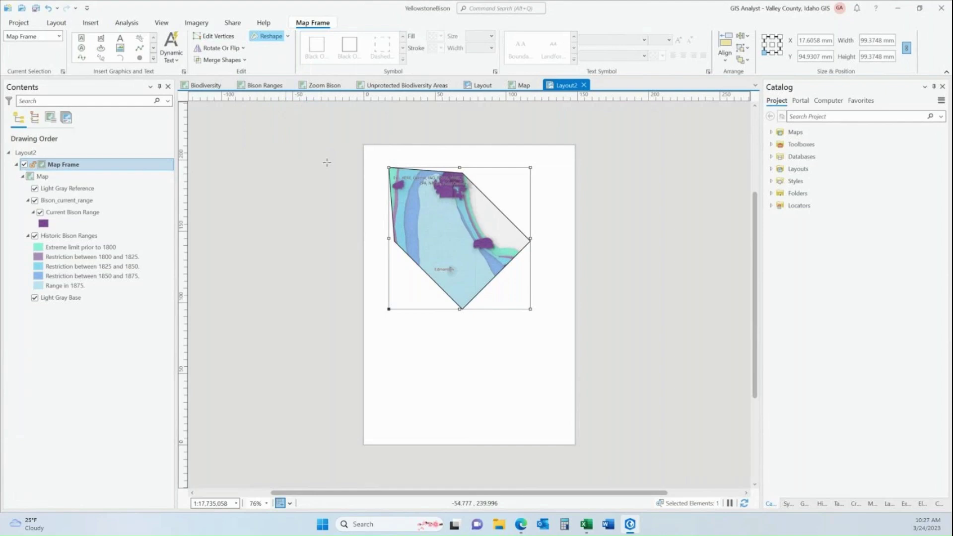
{"action": "mouse_move", "coordinate": [394, 287]}
{"action": "left_mouse_down"}
{"action": "mouse_move", "coordinate": [416, 178]}
{"action": "mouse_move", "coordinate": [467, 166]}
{"action": "mouse_move", "coordinate": [545, 203]}
{"action": "mouse_move", "coordinate": [555, 387]}
{"action": "mouse_move", "coordinate": [520, 425]}
{"action": "mouse_move", "coordinate": [450, 388]}
{"action": "mouse_move", "coordinate": [392, 384]}
{"action": "mouse_move", "coordinate": [392, 293]}
{"action": "left_mouse_up"}
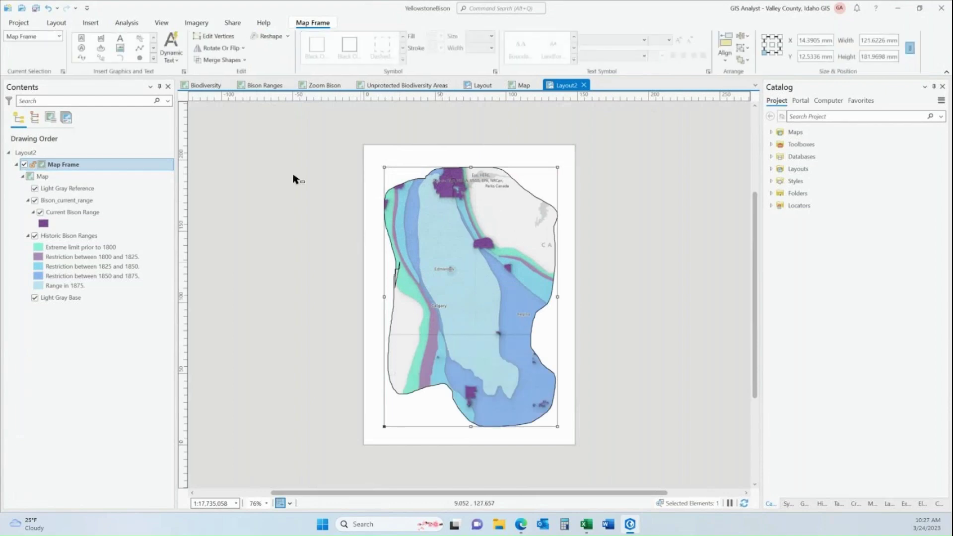
Delete the left-side vertices to straighten that edge, then add a vertex there and pull it outward.
{"action": "left_click", "coordinate": [222, 39]}
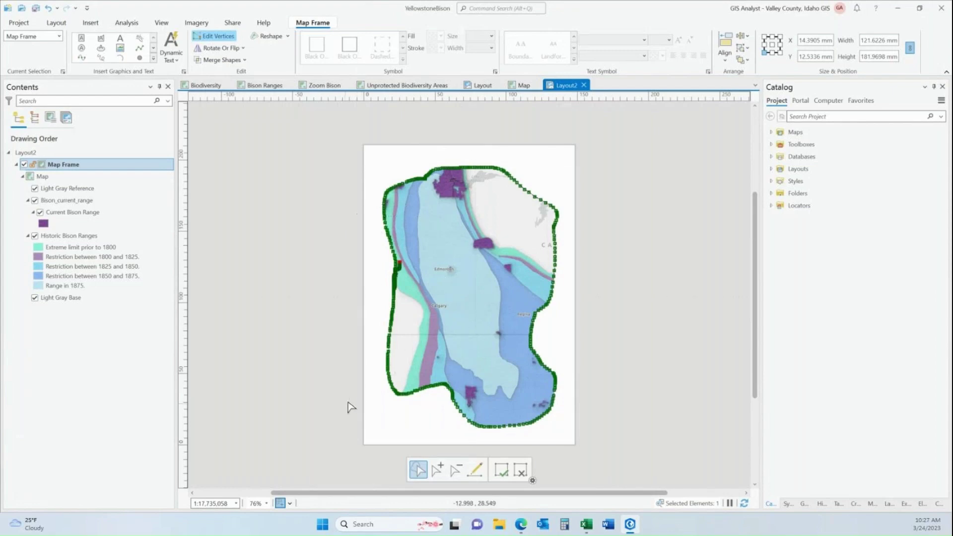
{"action": "right_click", "coordinate": [387, 336]}
{"action": "left_click", "coordinate": [406, 344]}
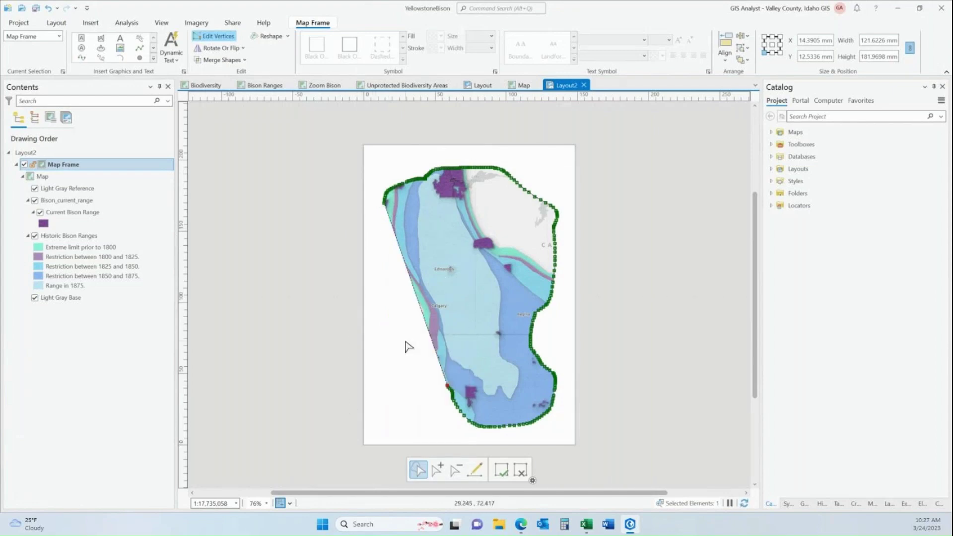
{"action": "right_click", "coordinate": [416, 298]}
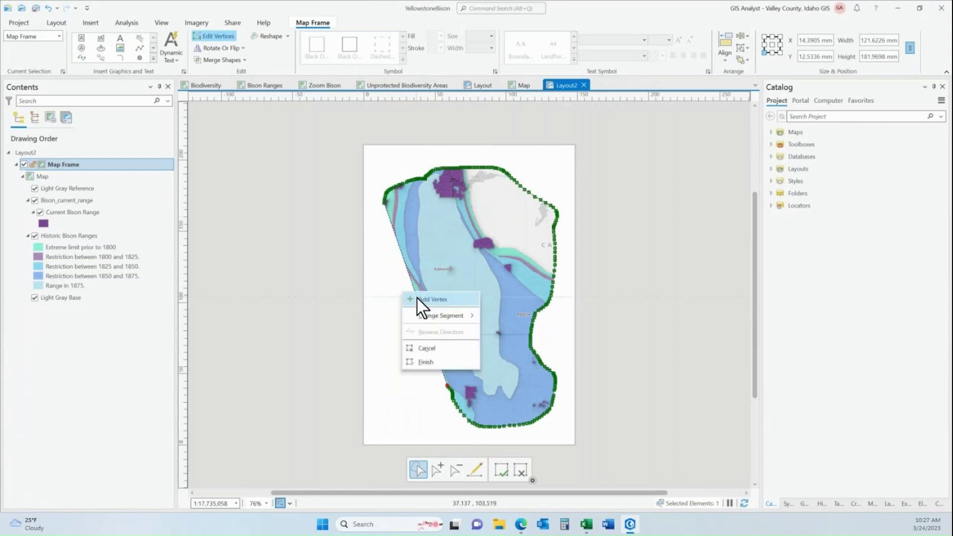
{"action": "left_click", "coordinate": [417, 299]}
{"action": "left_click_drag", "start_coordinate": [417, 298], "coordinate": [390, 326]}
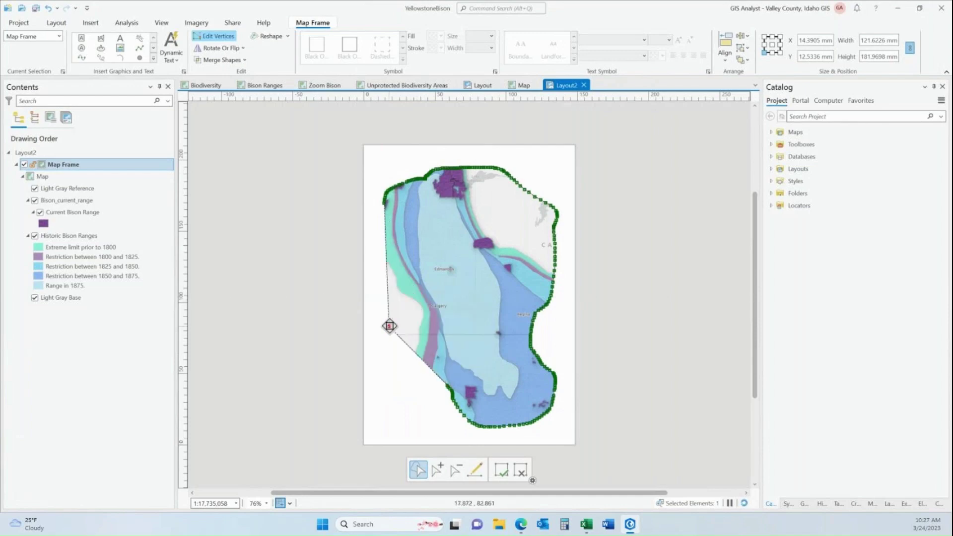
{"action": "left_click", "coordinate": [378, 400]}
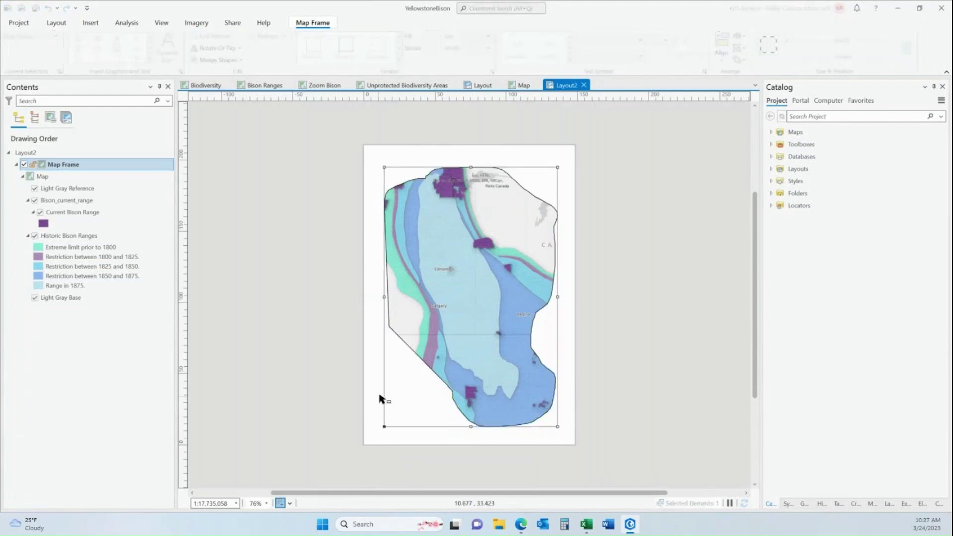